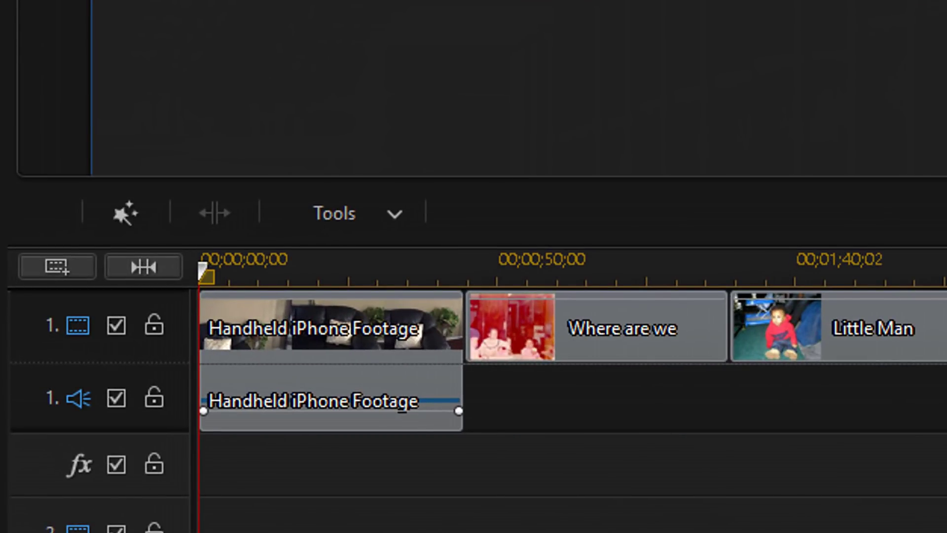
Open Magic Fix for the Handheld iPhone Footage clip, play about 10 seconds of the unstabilized video and return to its start.
mouse_move(317, 338)
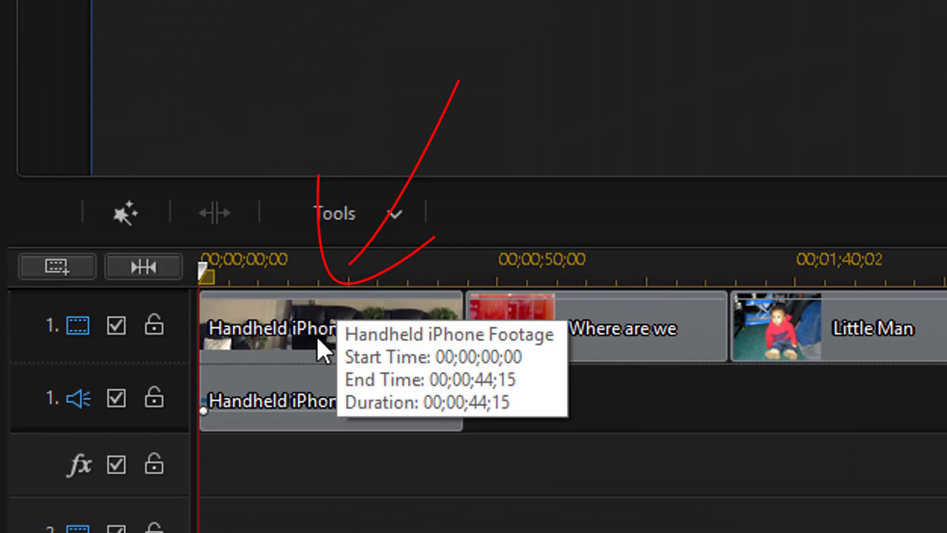
left_click(317, 336)
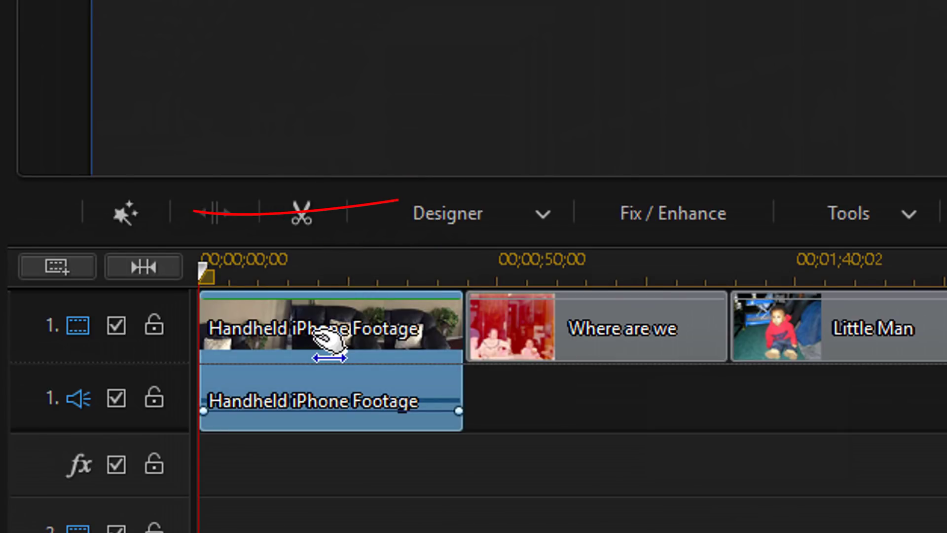
left_click(128, 213)
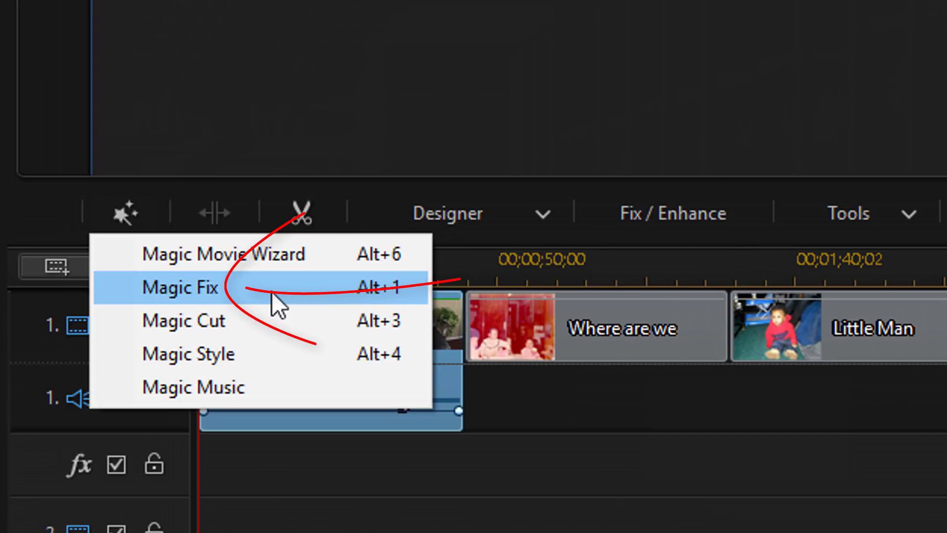
left_click(272, 291)
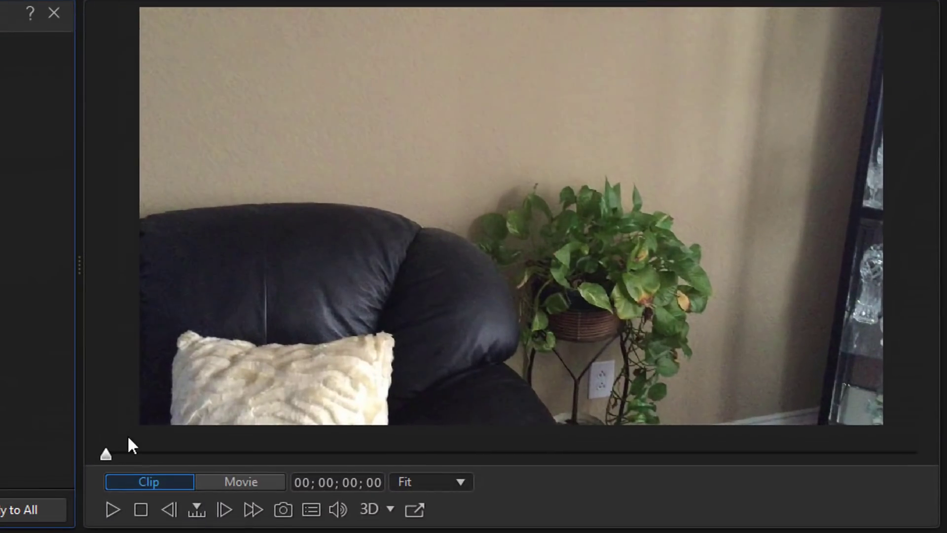
left_click(112, 509)
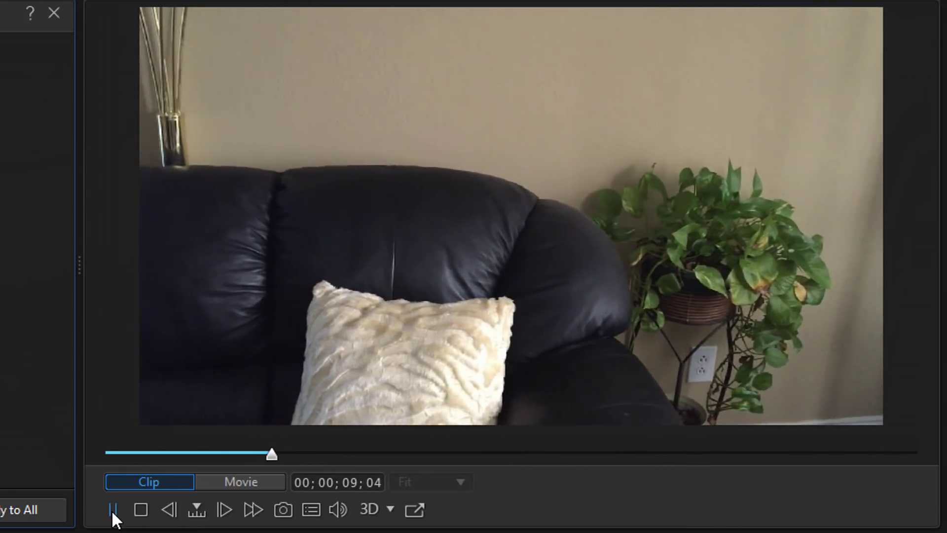
left_click(111, 511)
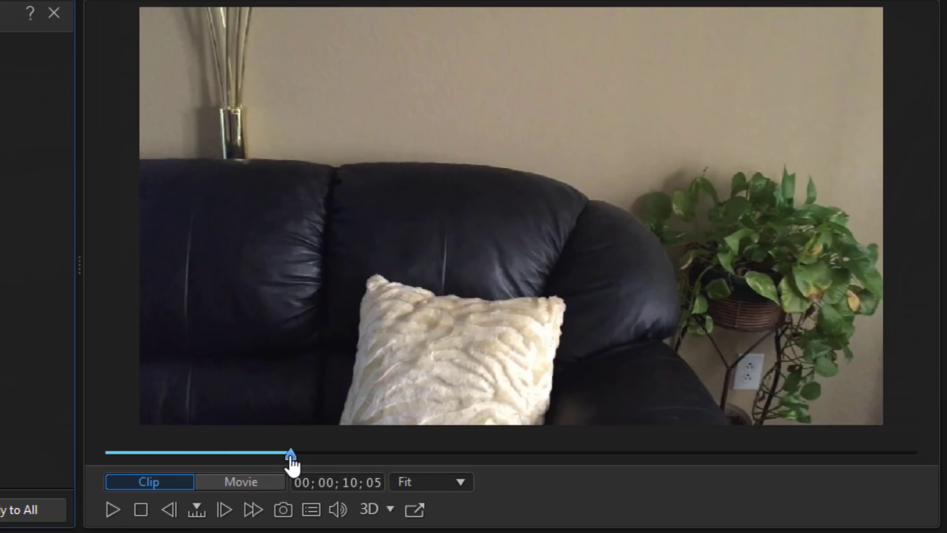
left_click_drag(291, 461, 94, 465)
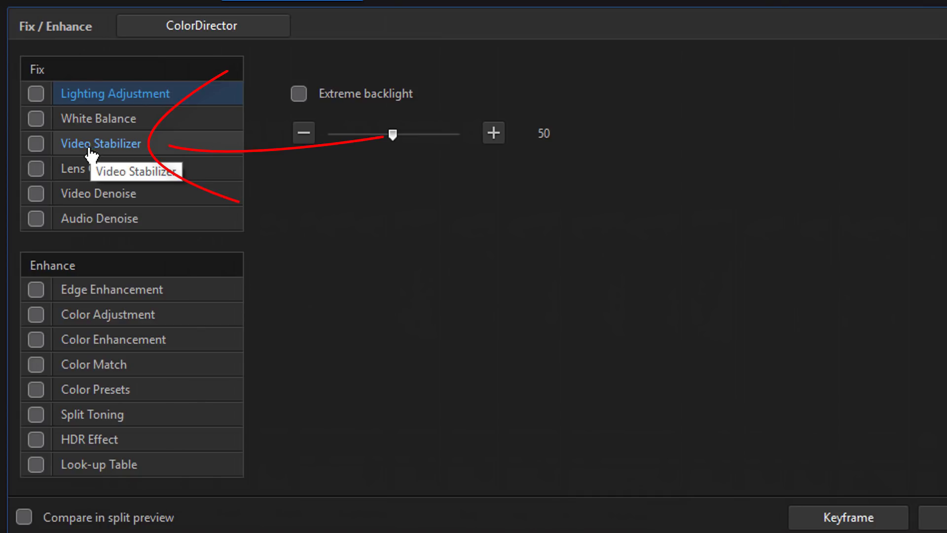
Enable Video Stabilizer on the handheld footage, play about 10 seconds to judge the effect and return to the clip's start.
left_click(37, 147)
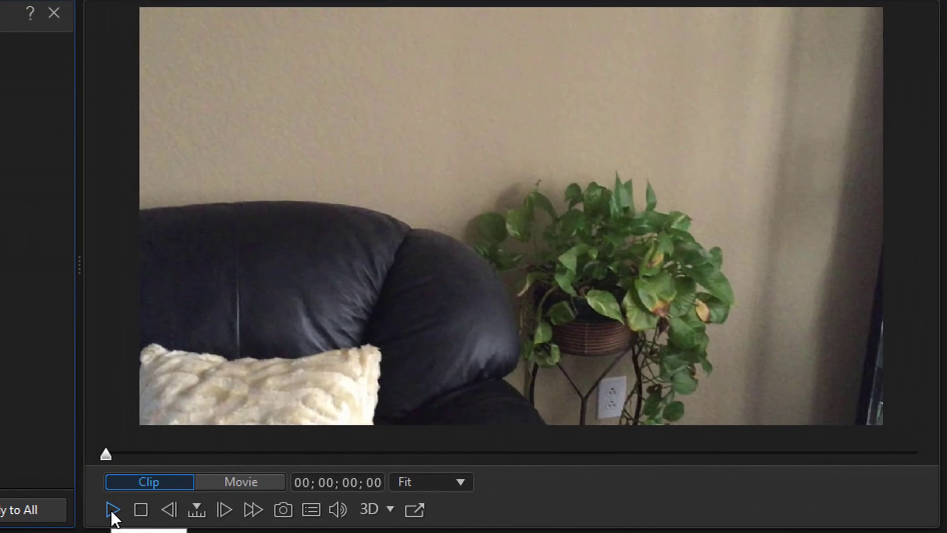
left_click(111, 509)
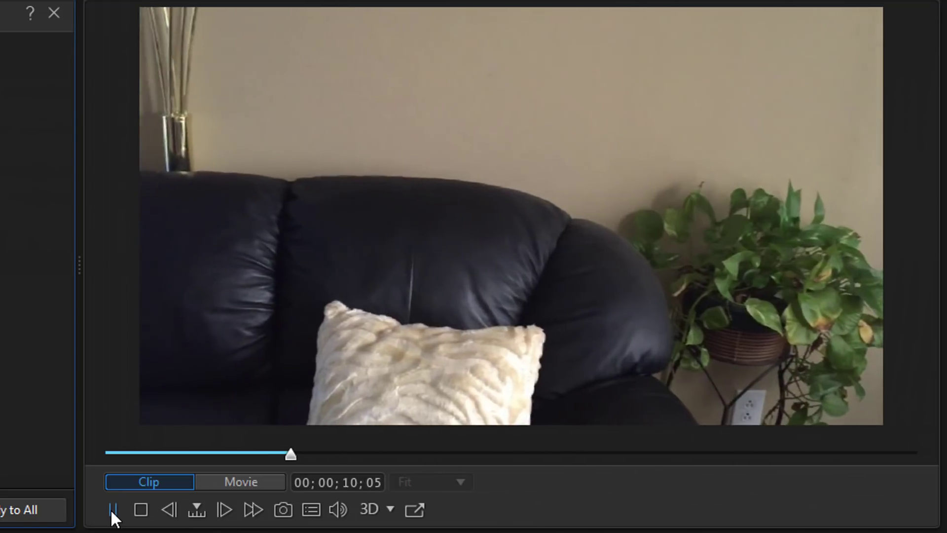
left_click(111, 509)
left_click_drag(304, 454, 110, 459)
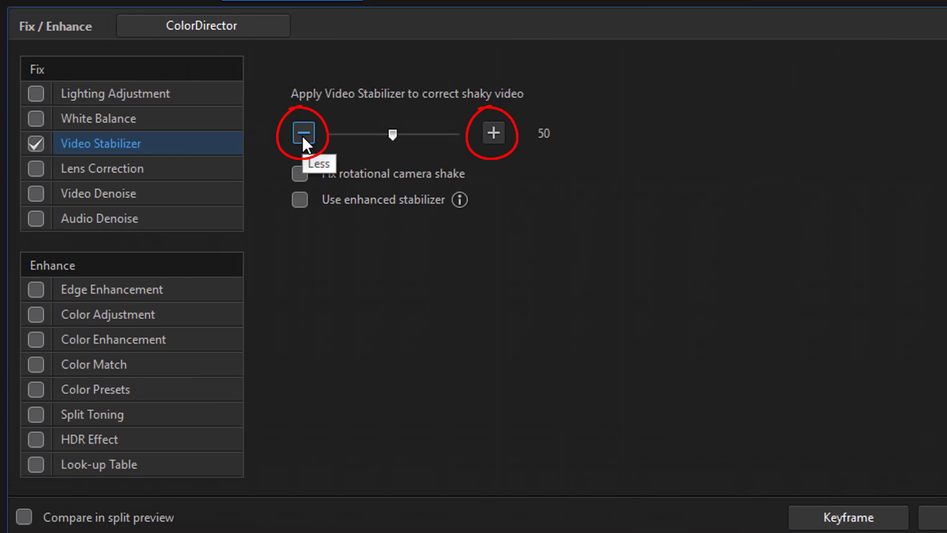
Try the Fix rotational camera shake and Use enhanced stabilizer options on the clip, and leave both off.
left_click(531, 131)
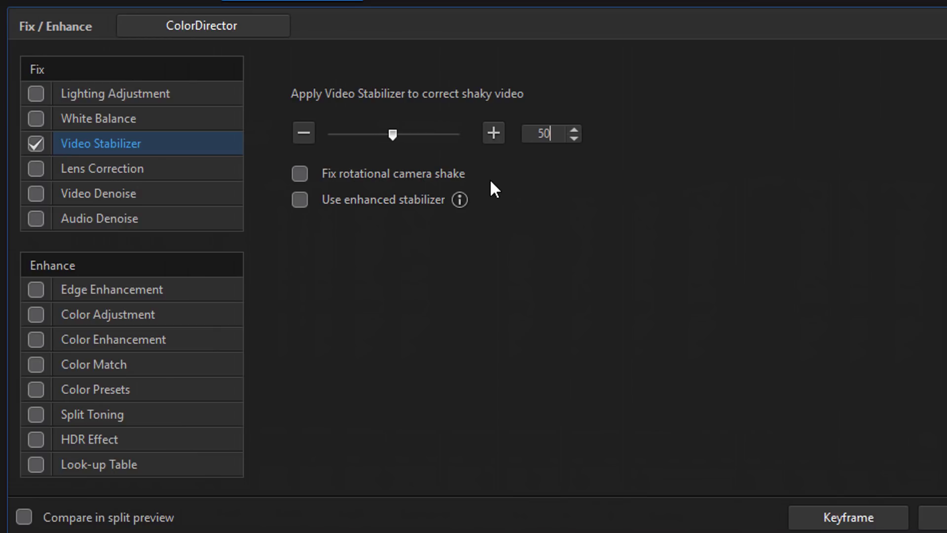
left_click(306, 177)
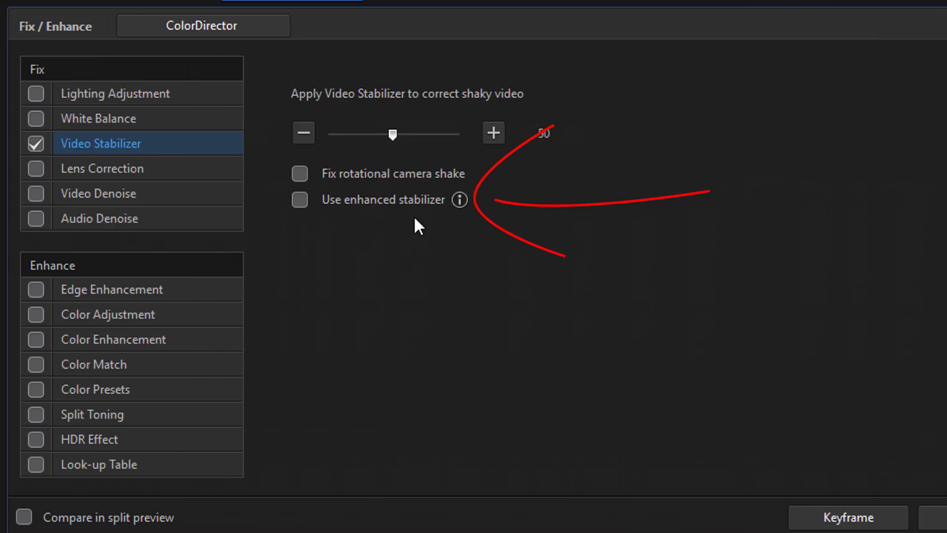
left_click(299, 200)
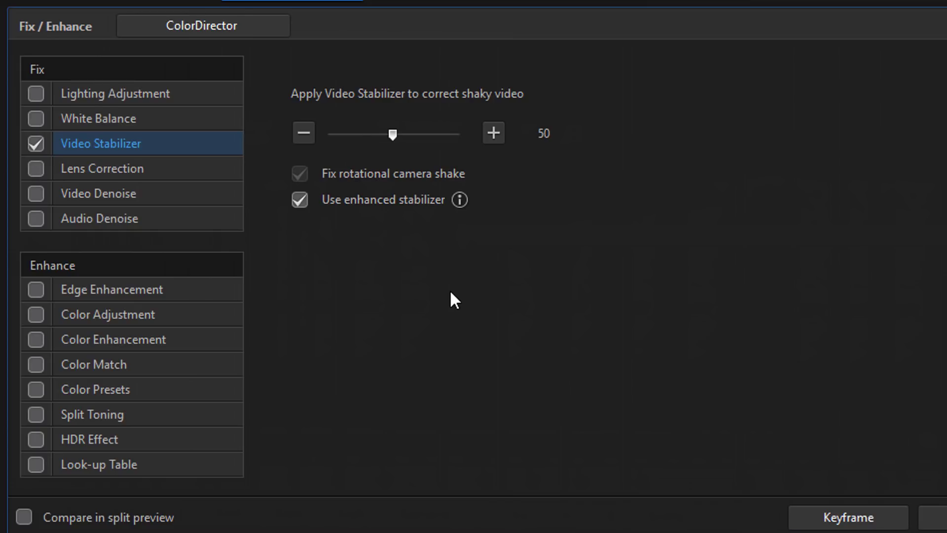
left_click(299, 200)
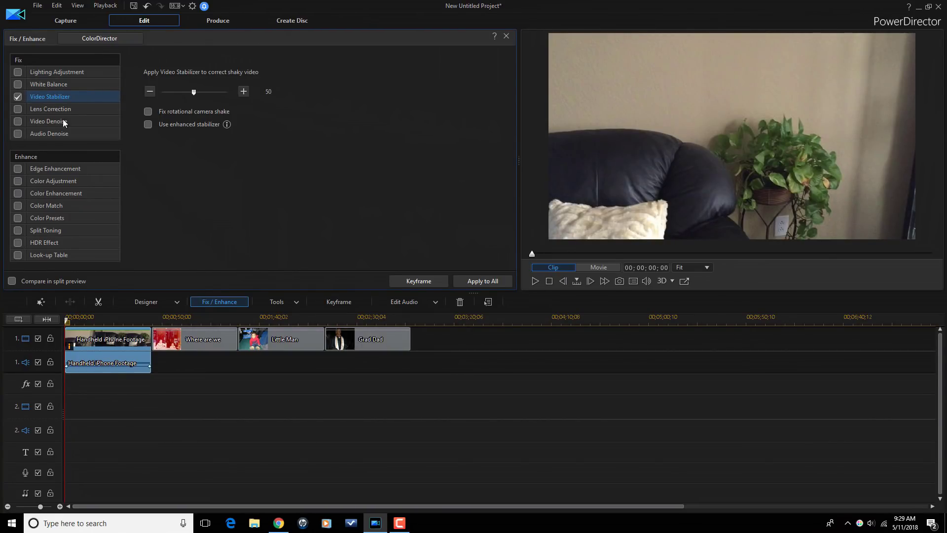
Turn off Video Stabilizer for the handheld footage and close its Fix / Enhance settings.
left_click(18, 97)
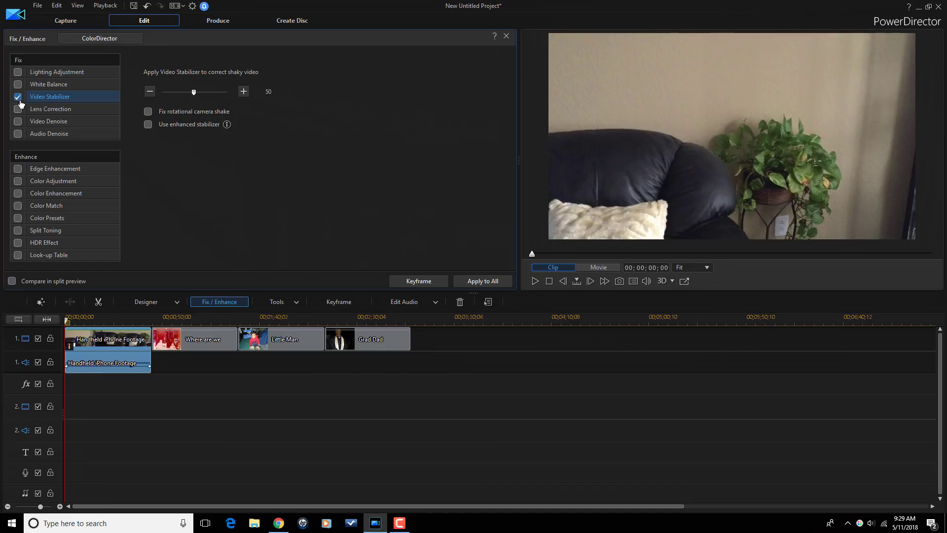
left_click(506, 37)
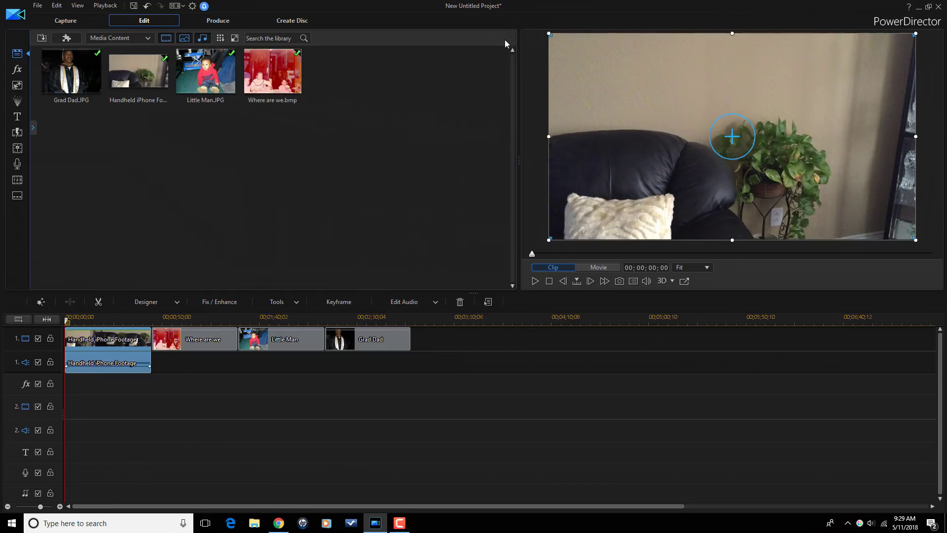
left_click(230, 383)
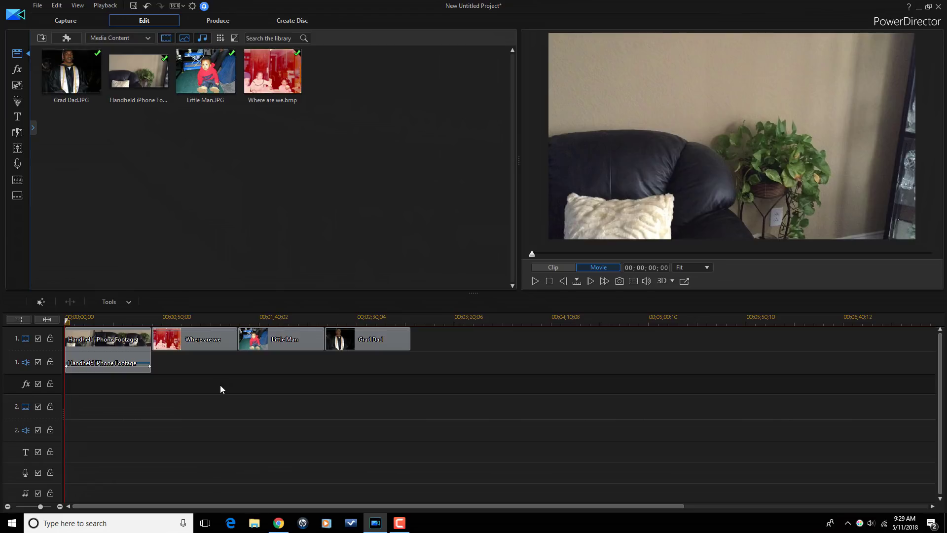
Use Magic Fix to apply Re-focus to the Where are we photo with an enhance degree of 4.
left_click(196, 341)
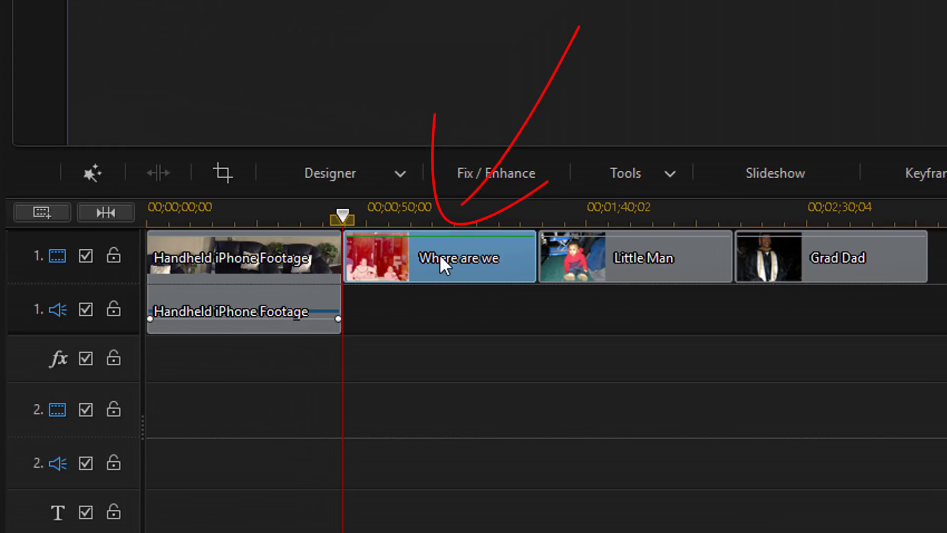
left_click(93, 174)
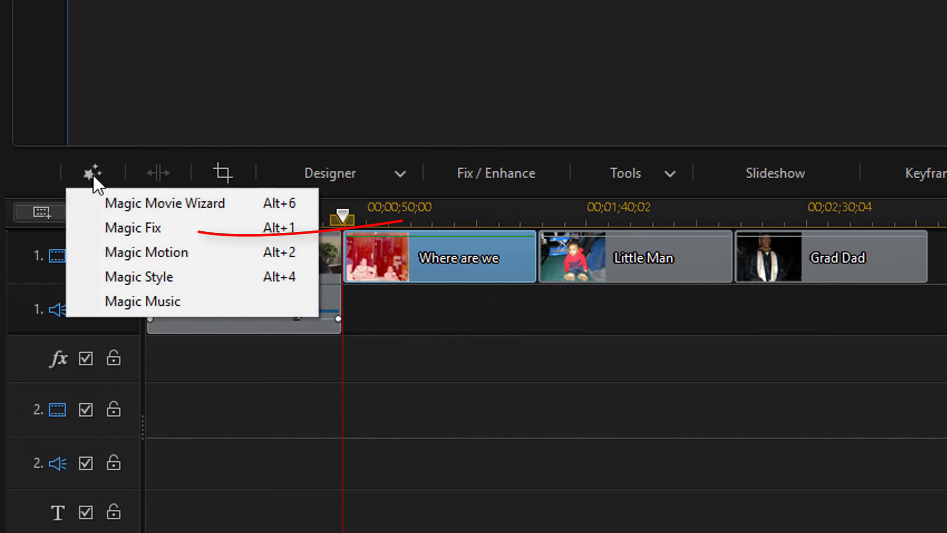
left_click(201, 230)
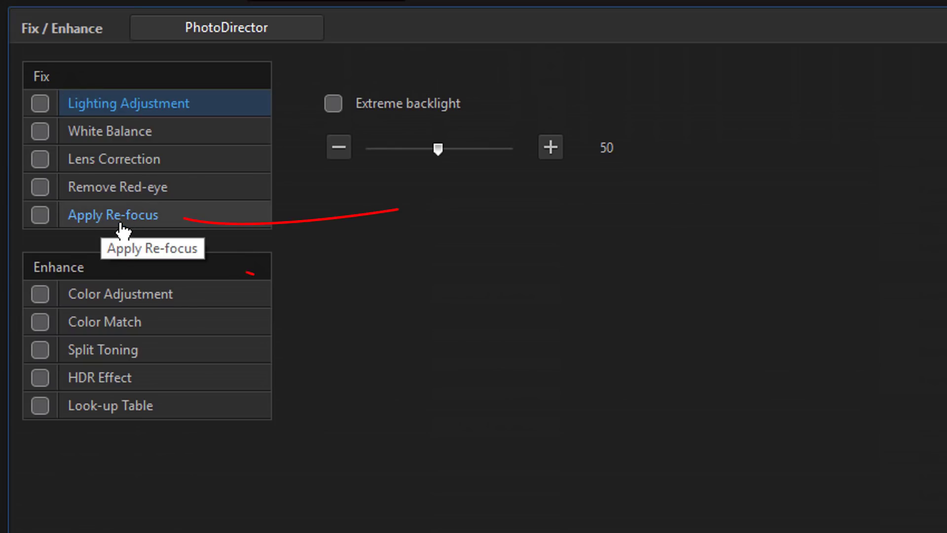
left_click(40, 216)
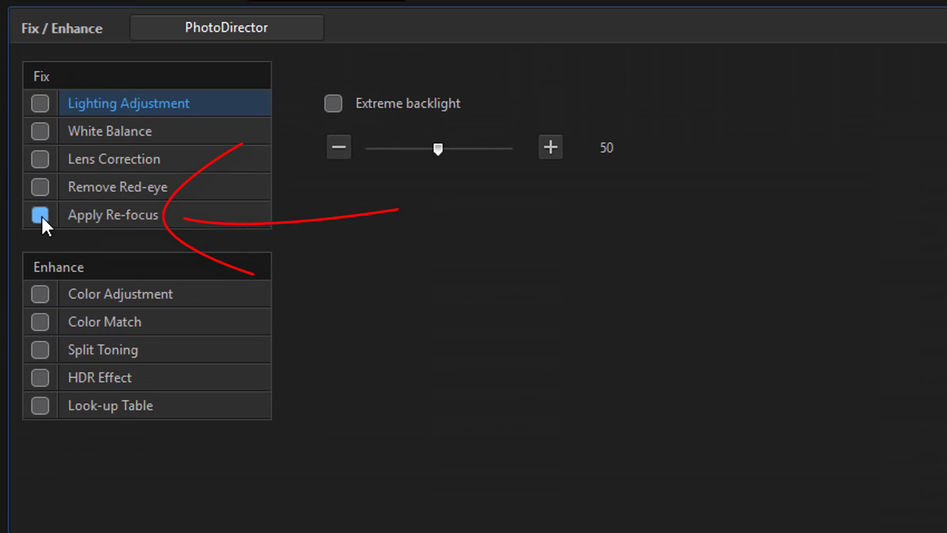
left_click(40, 215)
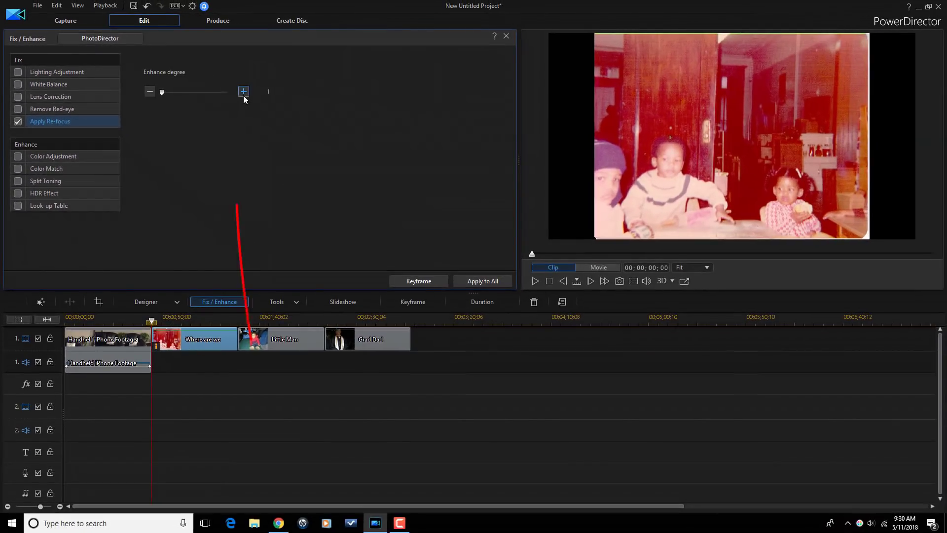
left_click(244, 96)
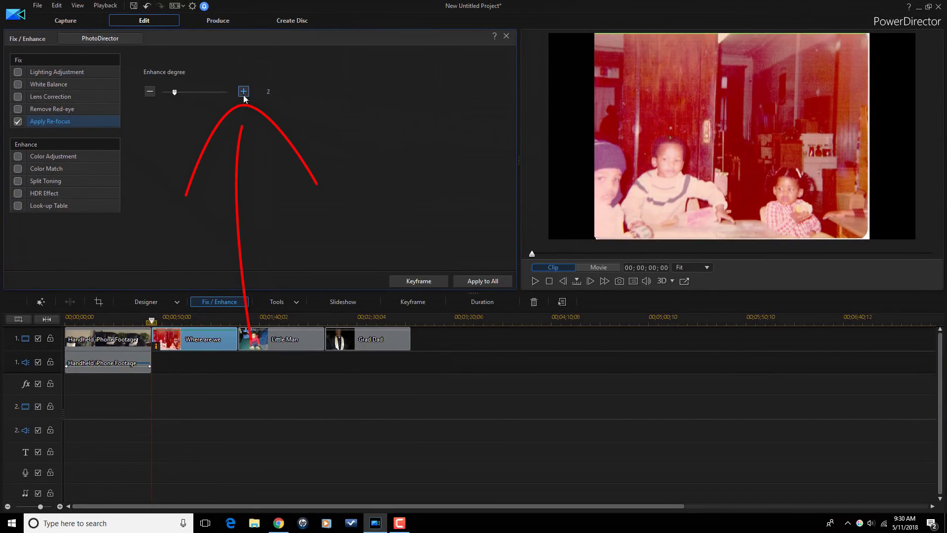
left_click(244, 95)
left_click(243, 96)
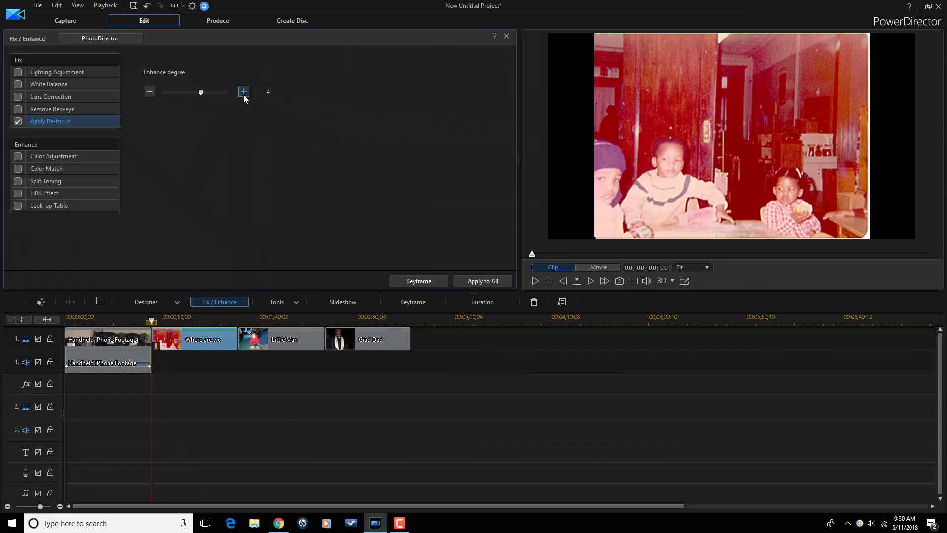
Toggle Apply Re-focus to compare the Where are we photo, leave it off and close Fix / Enhance.
left_click(17, 121)
left_click(17, 122)
left_click(506, 37)
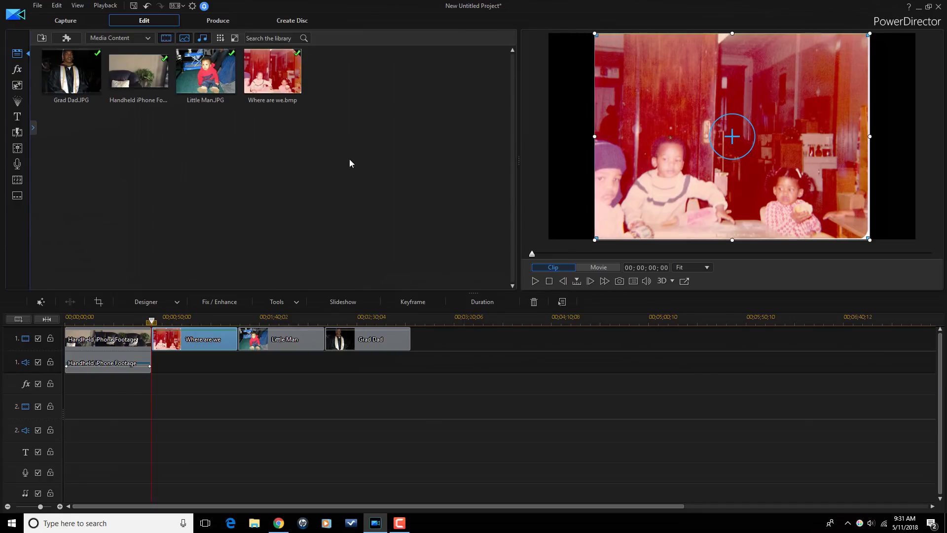
Use Magic Fix to apply Remove Red-eye to the Little Man photo.
left_click(288, 338)
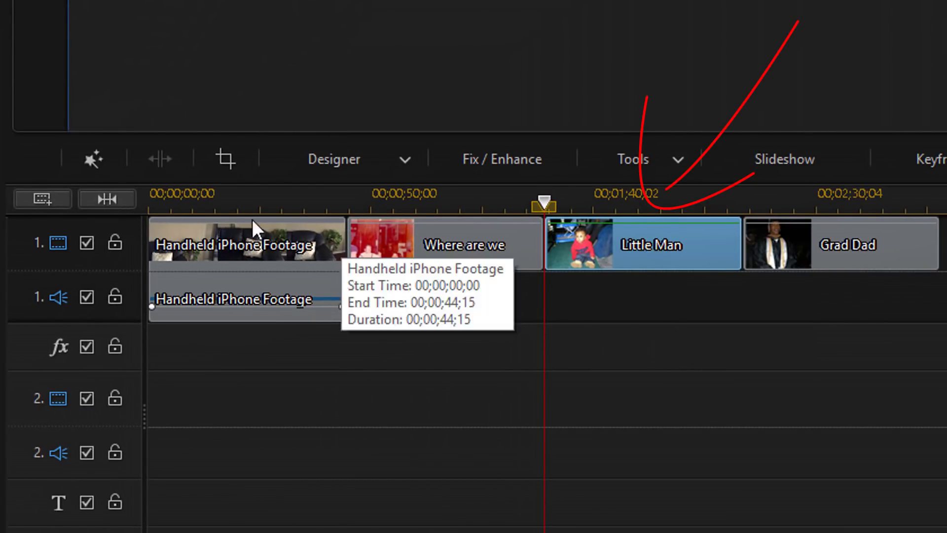
left_click(100, 157)
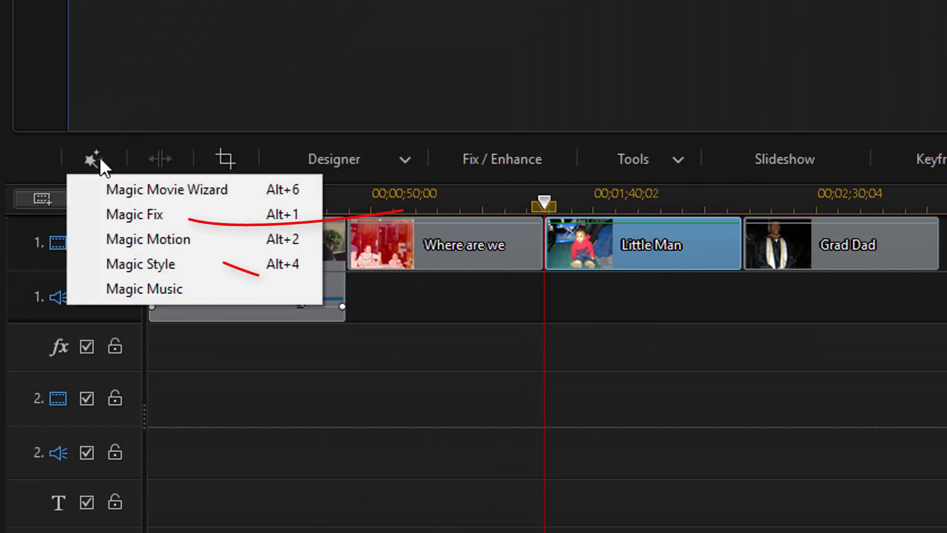
left_click(203, 224)
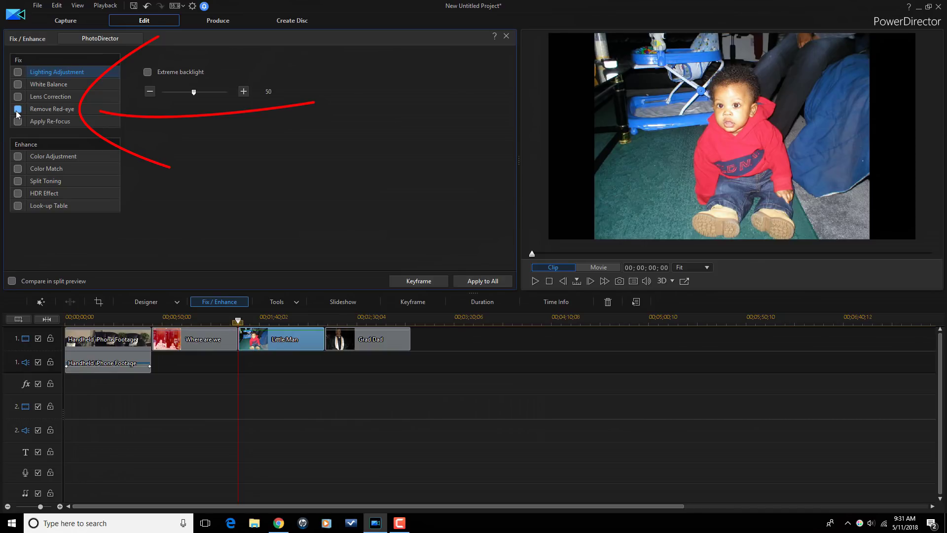
left_click(18, 110)
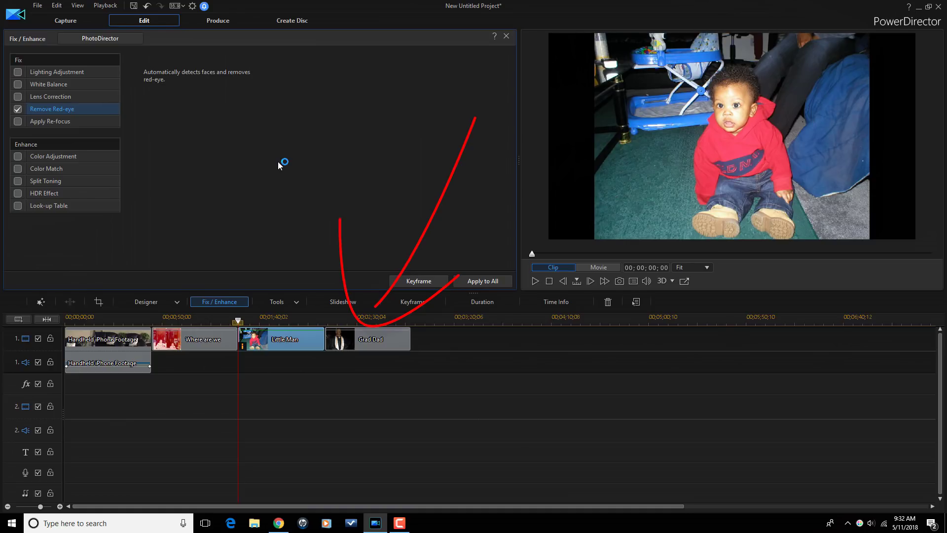
View the Grad Dad photo's red-eye setting, return to the Little Man photo and turn off its Remove Red-eye fix.
left_click(362, 338)
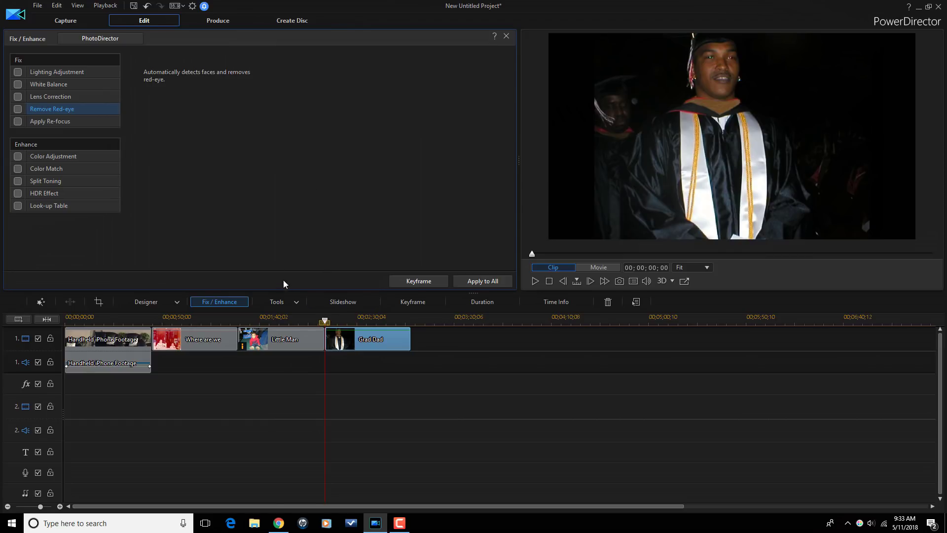
left_click(280, 339)
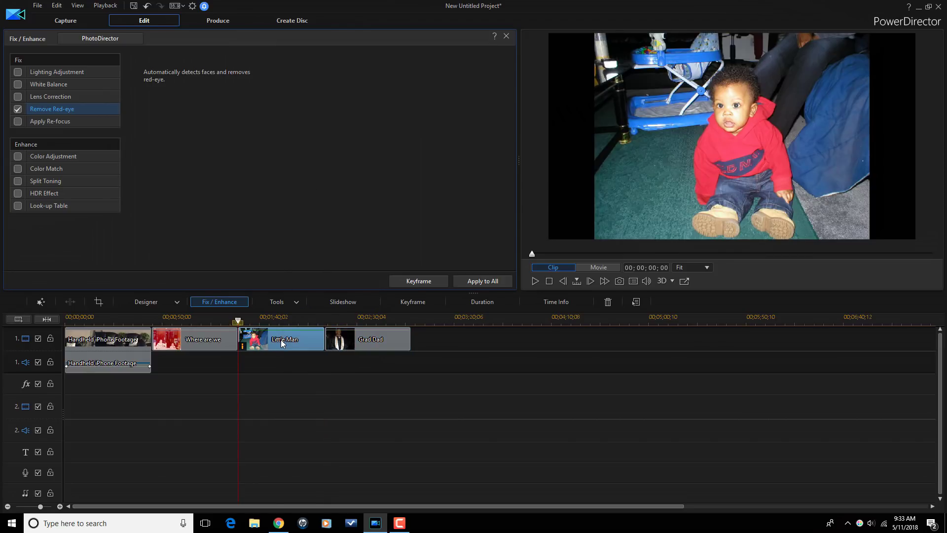
left_click(18, 109)
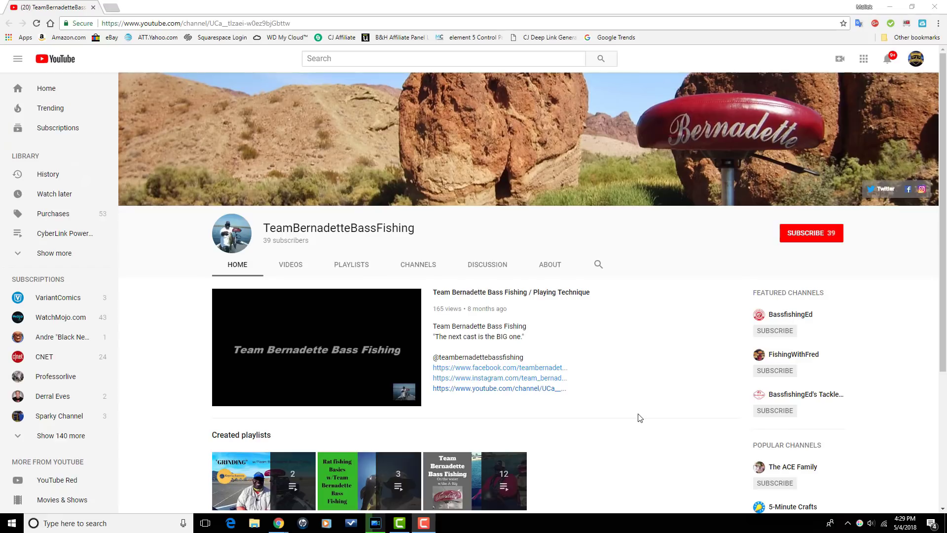
Switch to the YouTube page in Chrome and look through the TeamBernadetteBassFishing channel's home page and uploaded videos.
scroll(640, 418, "down", 4)
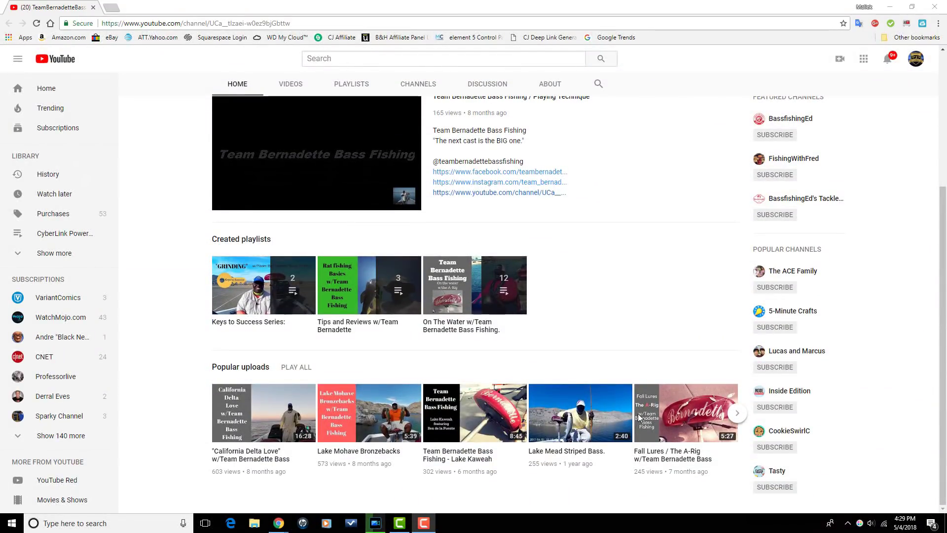
scroll(639, 417, "up", 4)
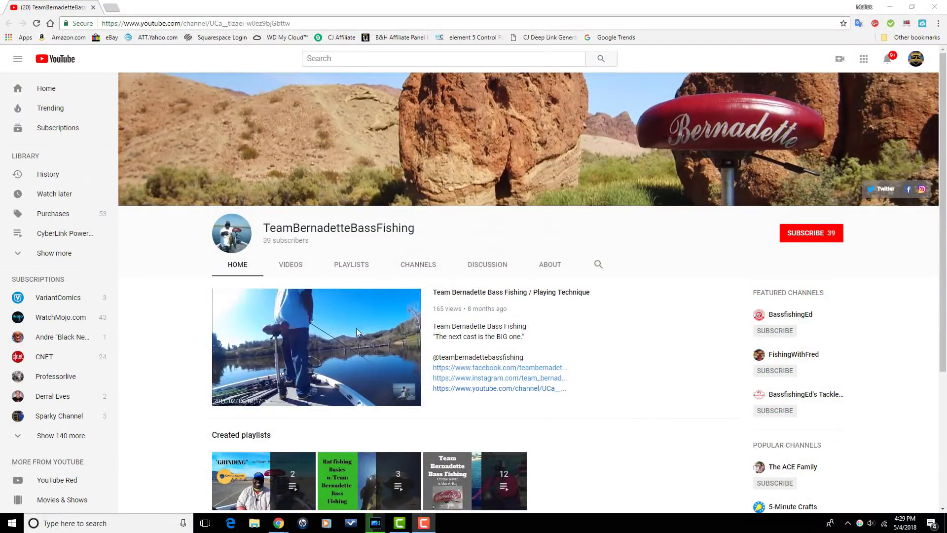
left_click(287, 266)
scroll(598, 345, "down", 4)
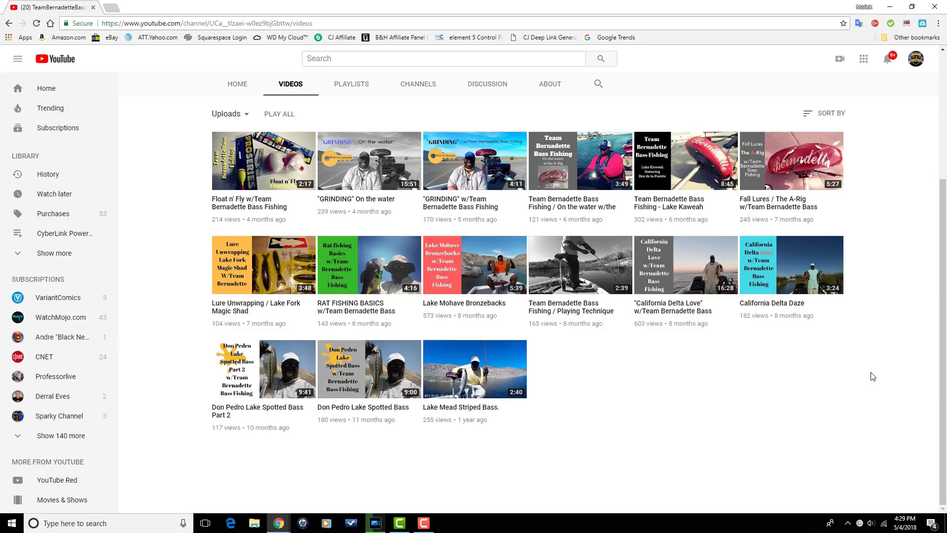
scroll(872, 376, "up", 4)
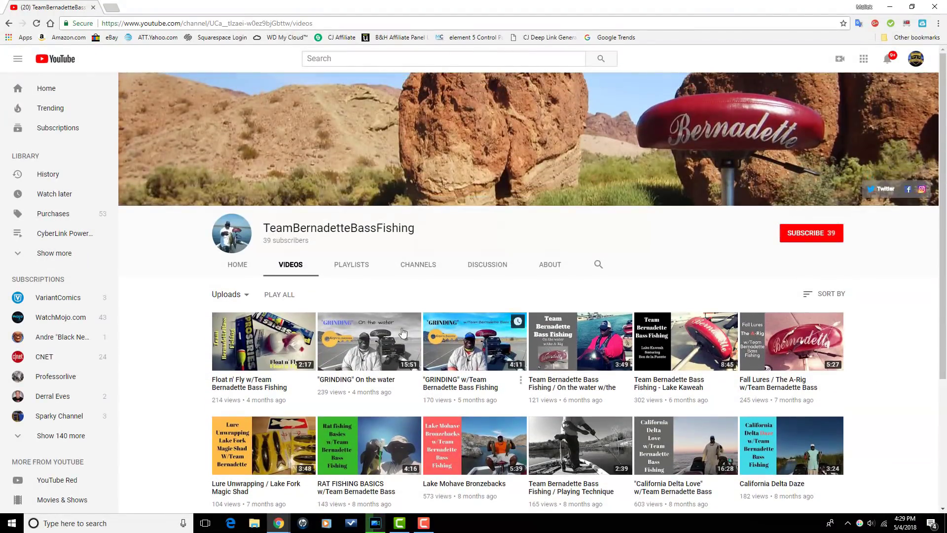
left_click(242, 268)
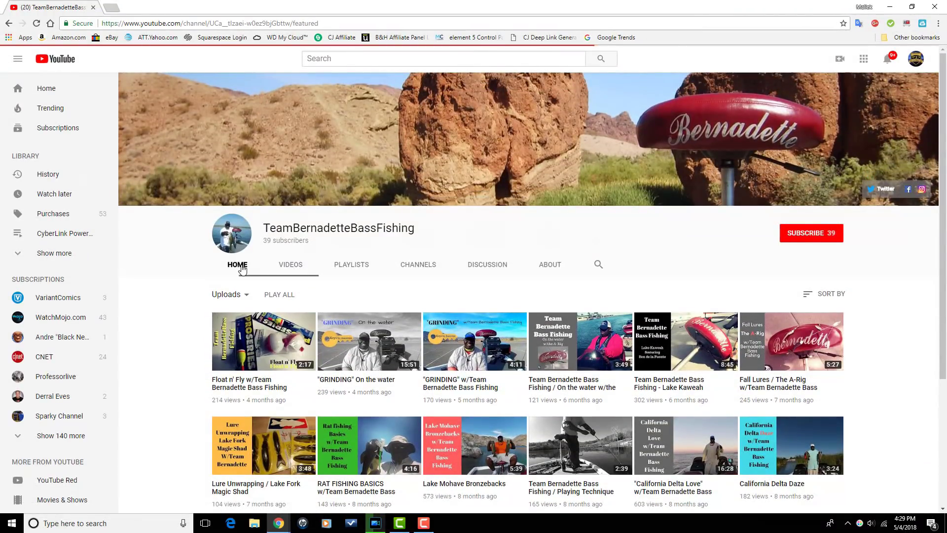